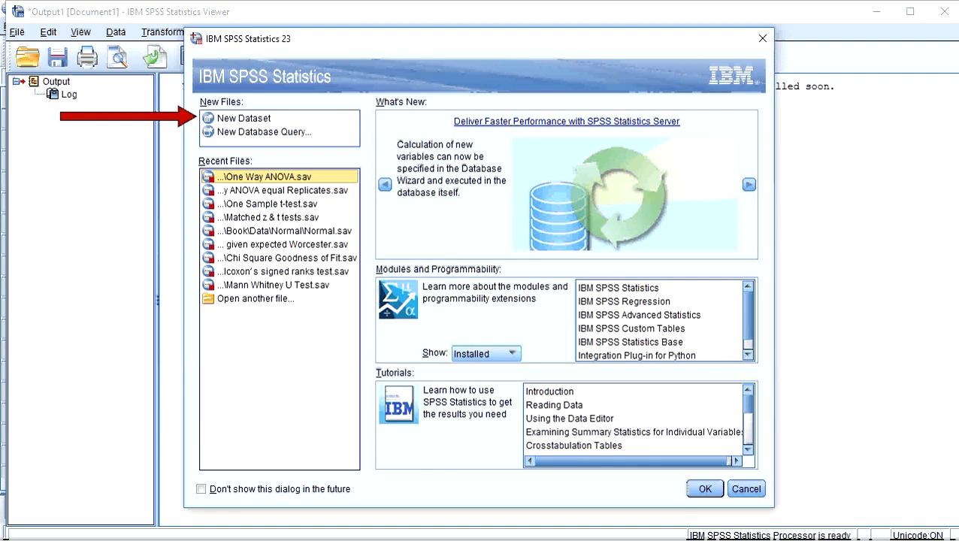
- Create a new dataset and enter six rows: F/146/S/3, F/167/M/1, F/157/S/1, M/183/L/2, M/178/M/3 and M/197/S/2
left_click(248, 119)
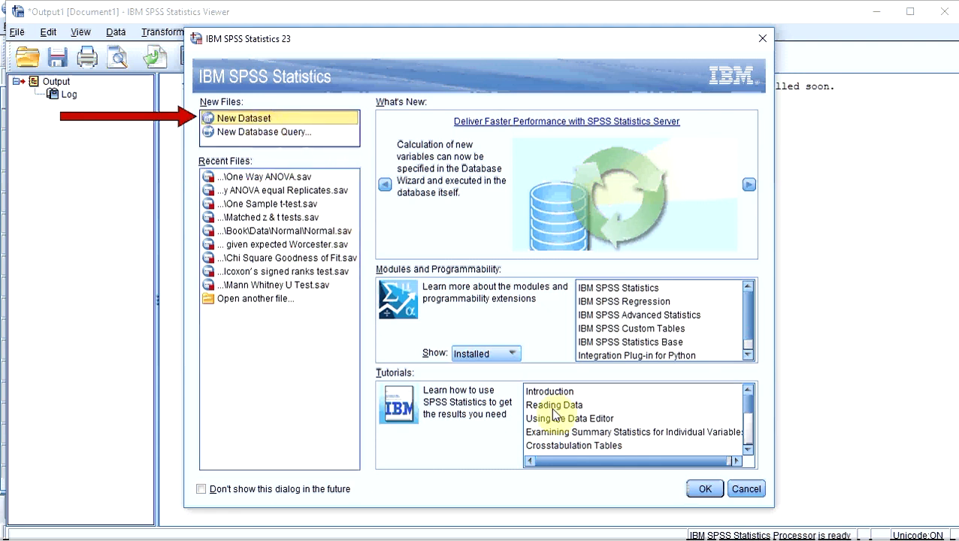
left_click(705, 490)
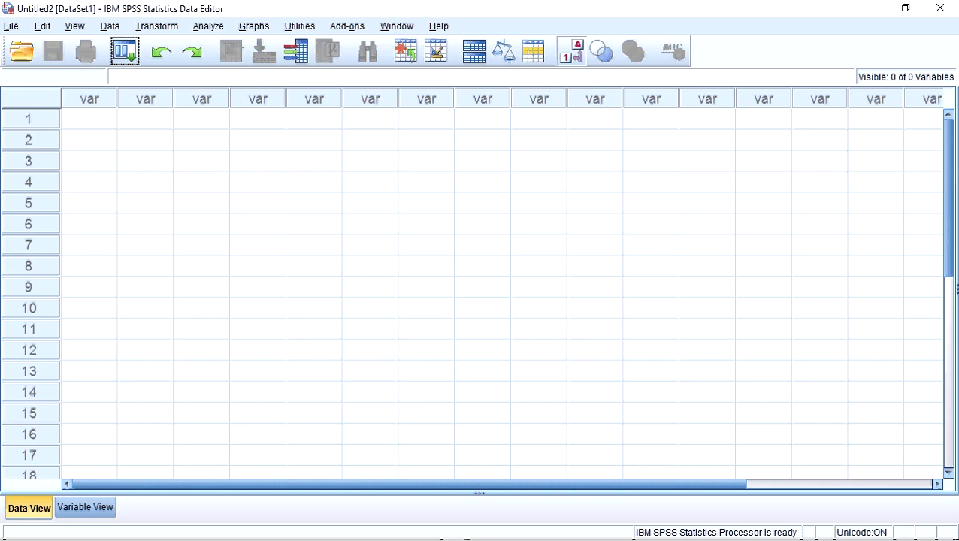
type("F\t146.00\tS\t3.00 F\t167.00\tM\t1.00 F\t157.00\tS\t1.00 M\t183.00\tL\t2.00 M\t178.00\tM\t3.00 M\t197.00\tS\t2.00")
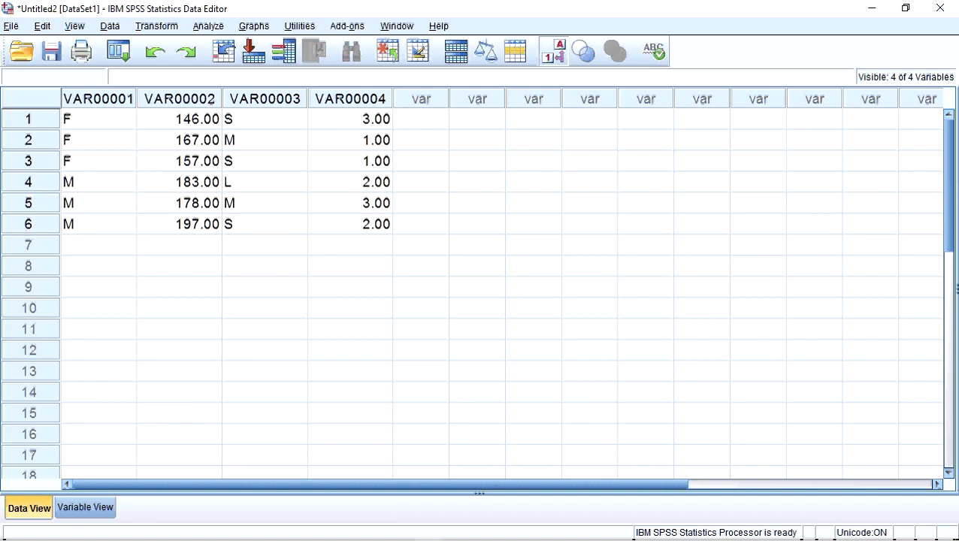
- In the variable definitions, rename the first variable Gender and the second variable Height
left_click(95, 514)
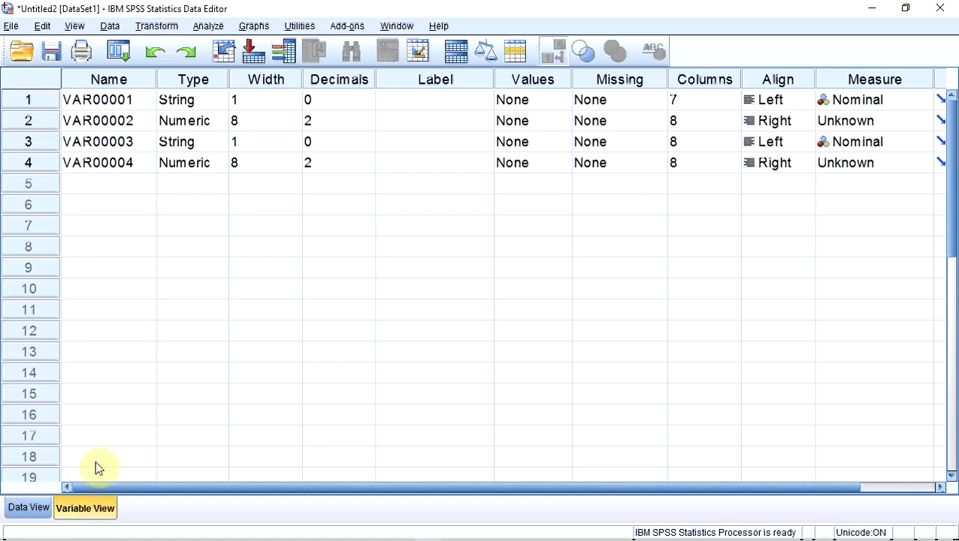
left_click(114, 101)
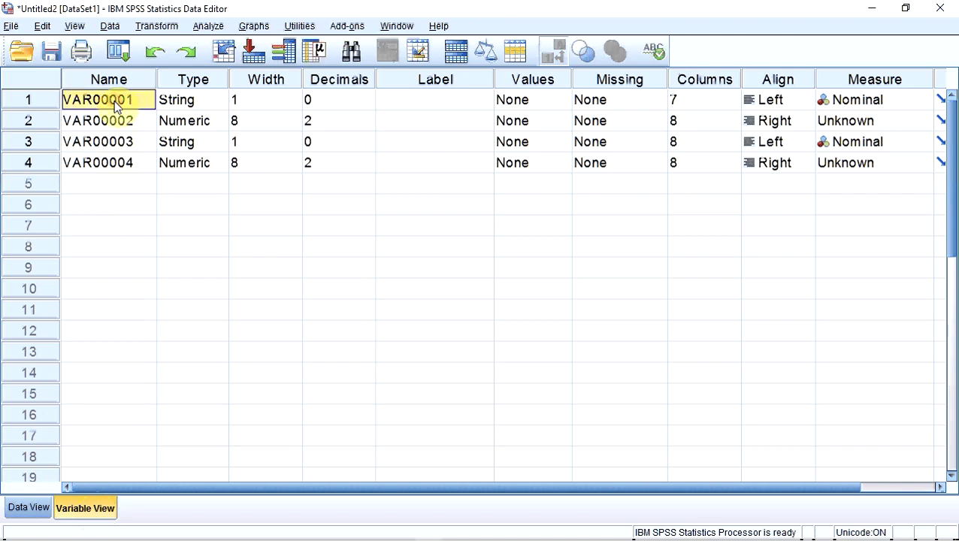
type("Gender")
key("Return")
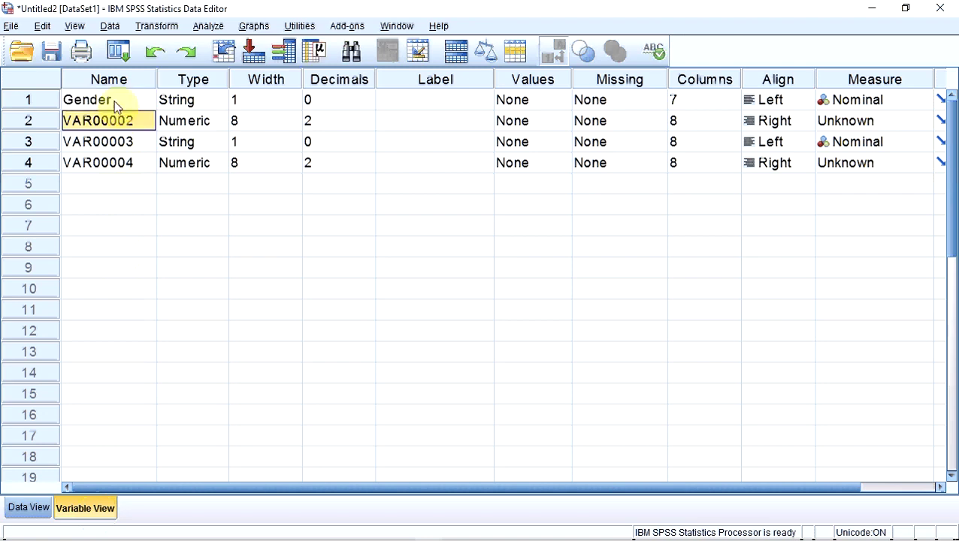
type("Height")
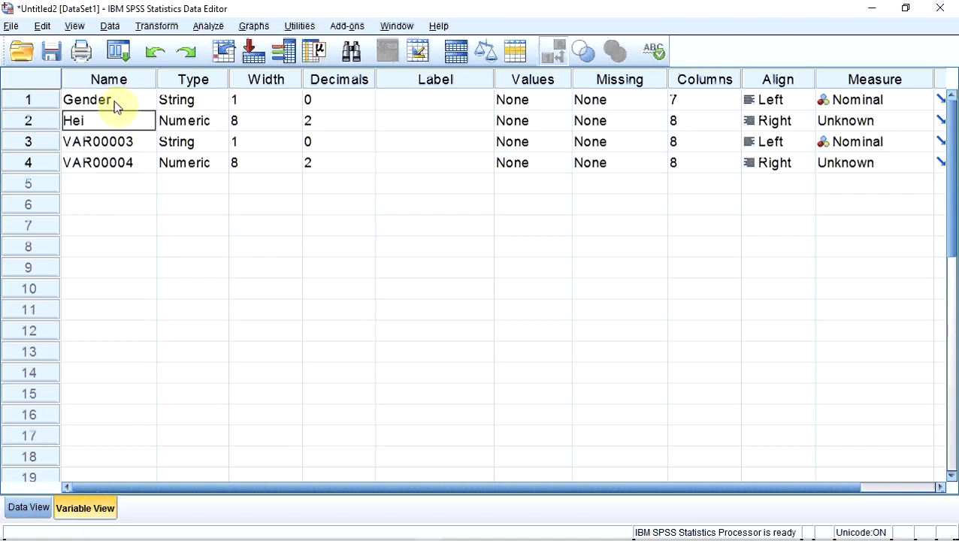
key("Return")
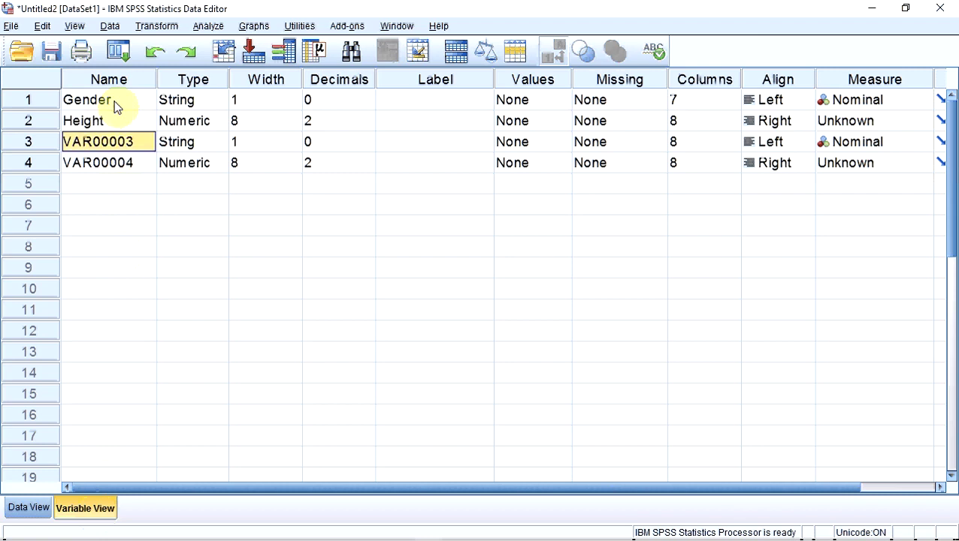
- Try to rename the third variable "t-shirt size"
type("t-shirt size")
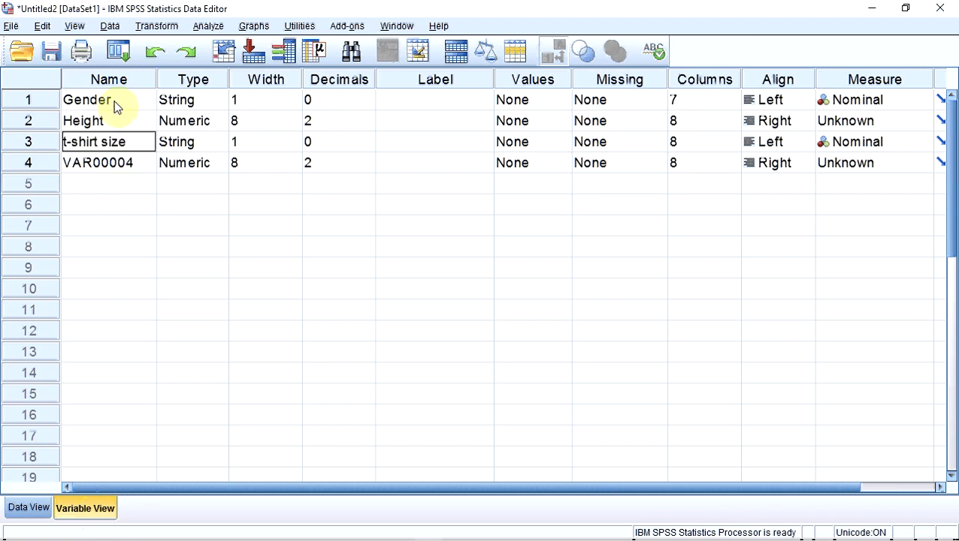
key("Return")
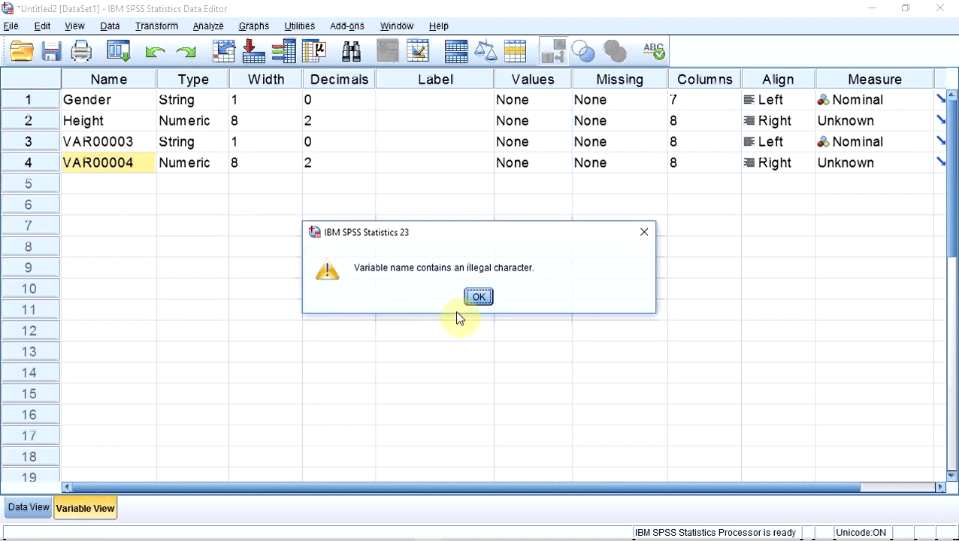
left_click(475, 298)
- Rename the third variable t_shirt_size and give it the label "T-shirt size"
left_click(145, 149)
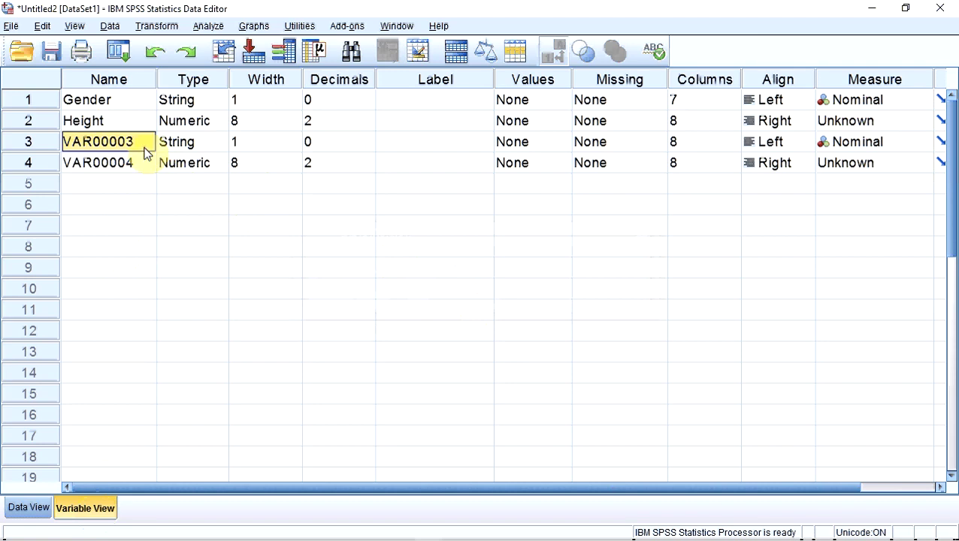
type("t_")
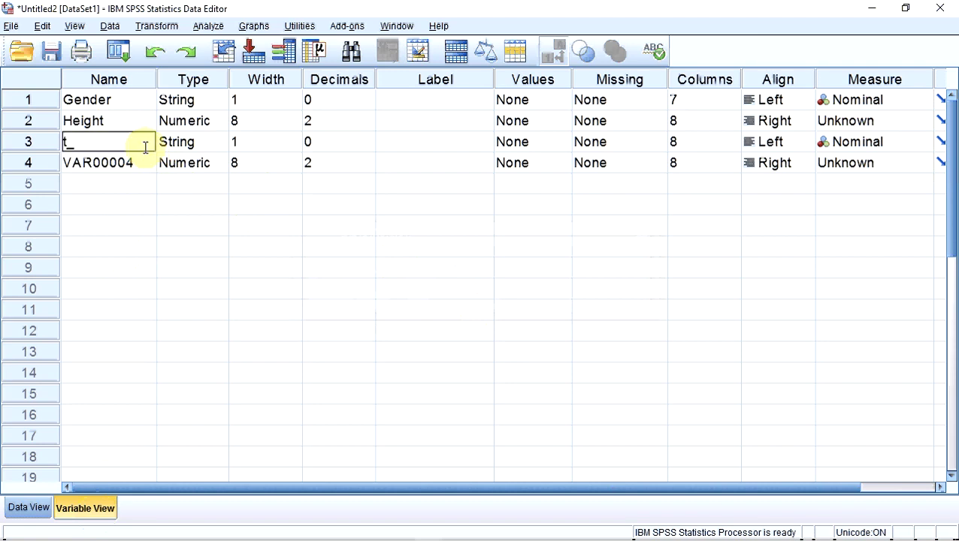
type("shirt_size")
key("Return")
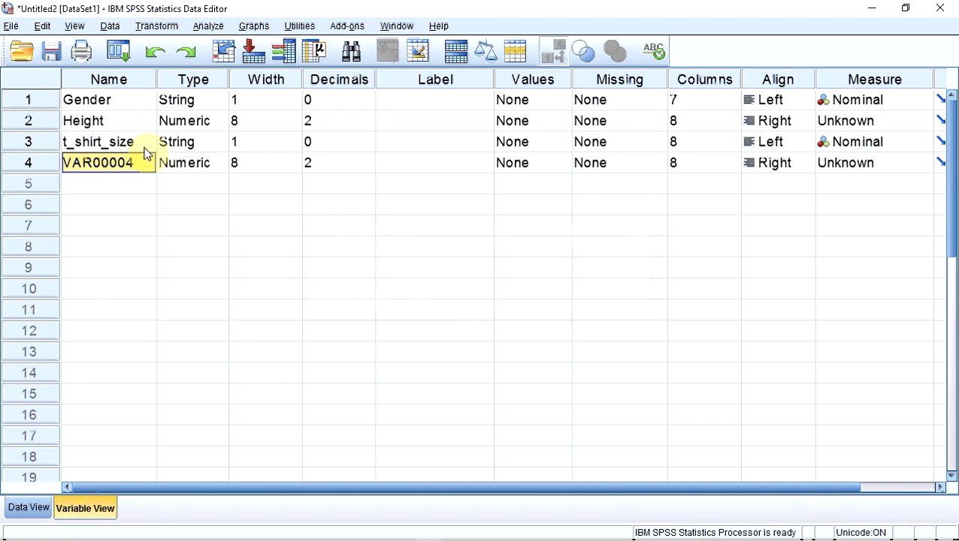
left_click(425, 150)
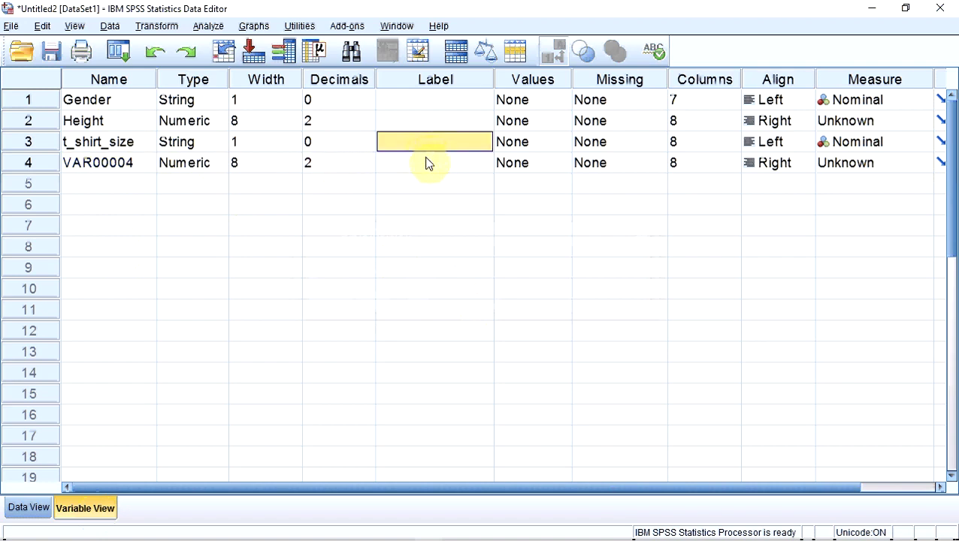
type("T")
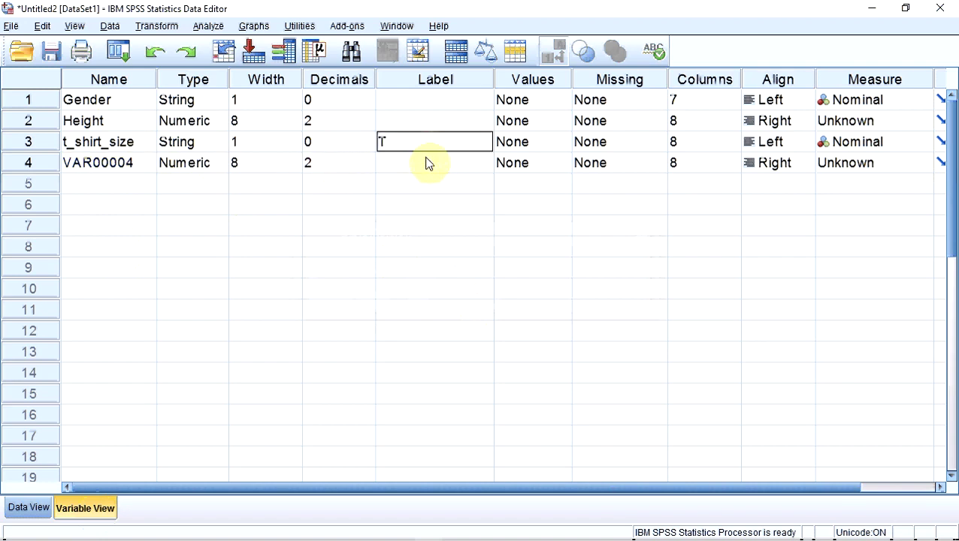
type("-shirt size")
key("Return")
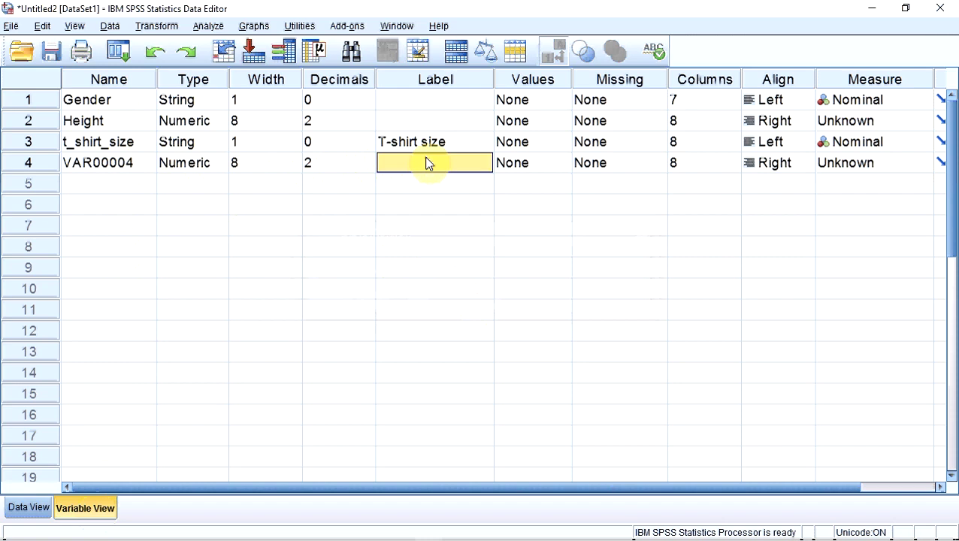
- Rename the fourth variable Level
left_click(117, 160)
key("BackSpace")
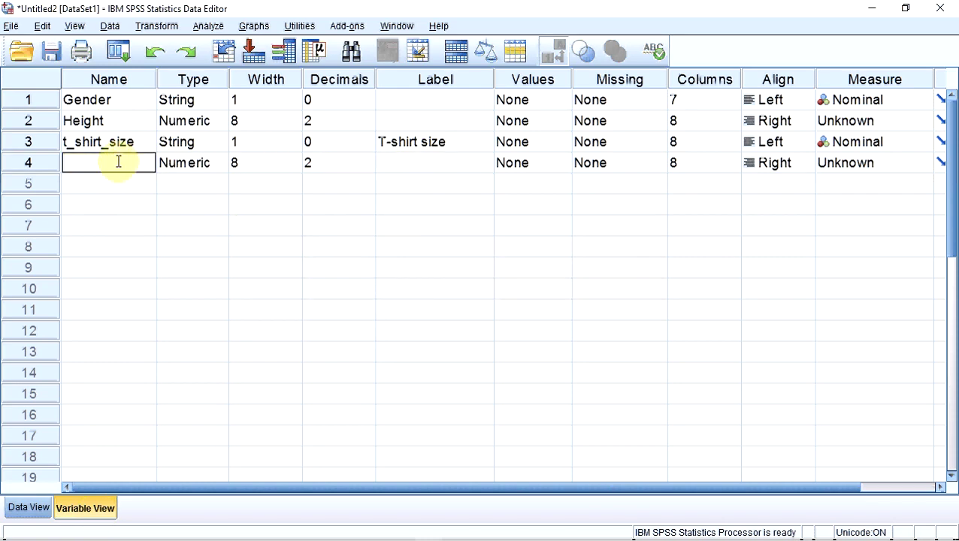
type("Level")
key("Return")
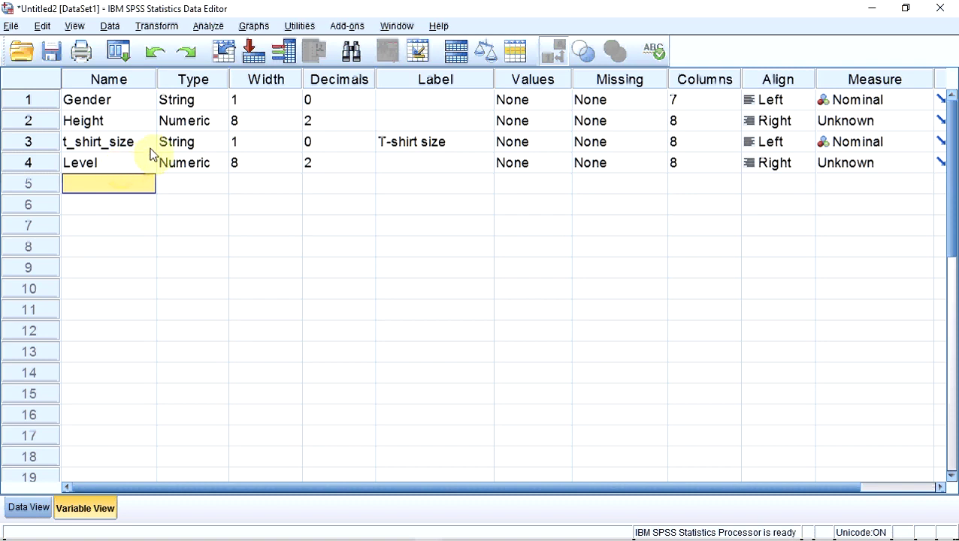
- Keep String as the Gender variable's type and set its alignment to Center
double_click(217, 108)
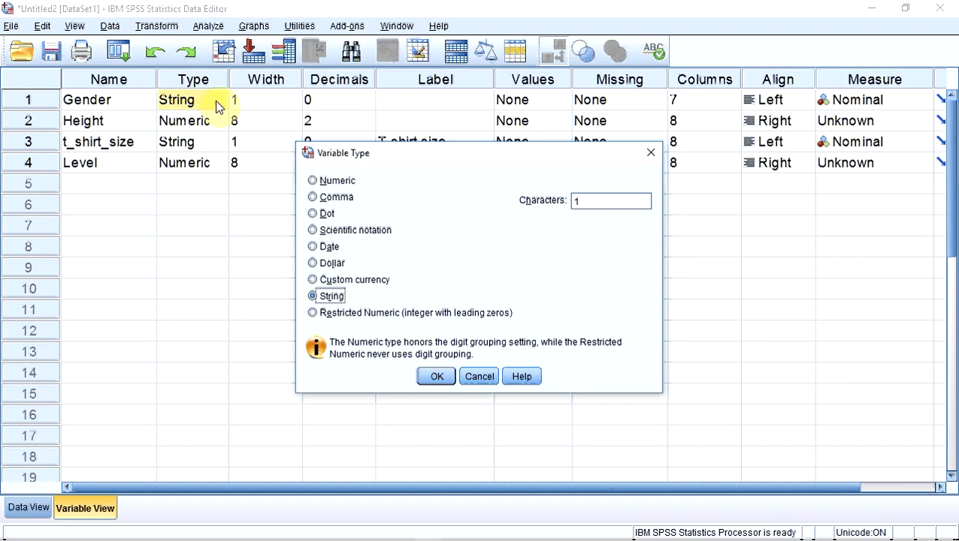
left_click(436, 381)
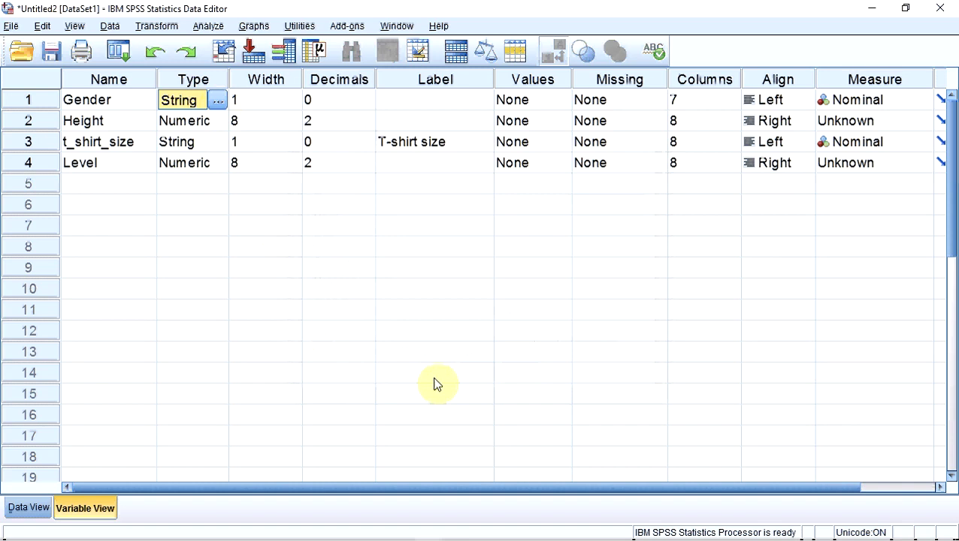
left_click(803, 100)
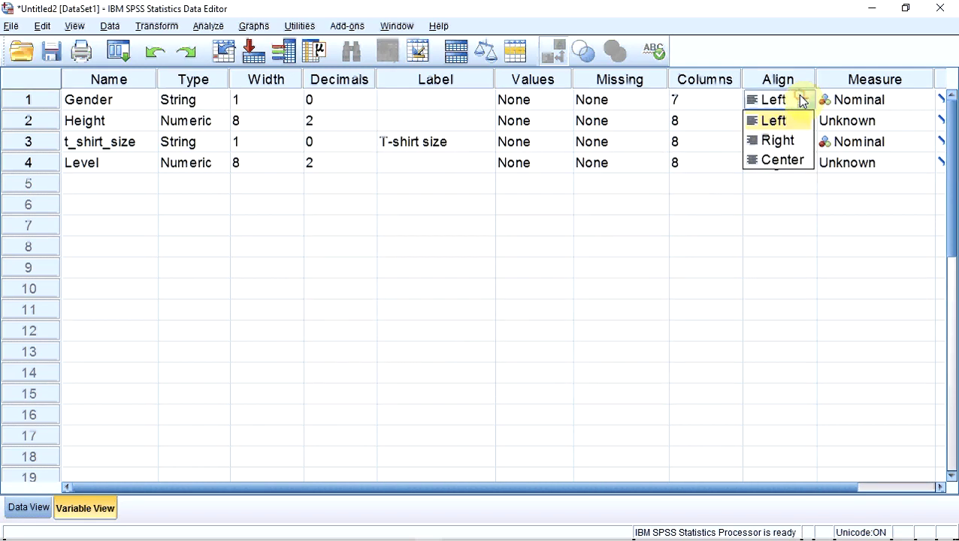
left_click(787, 159)
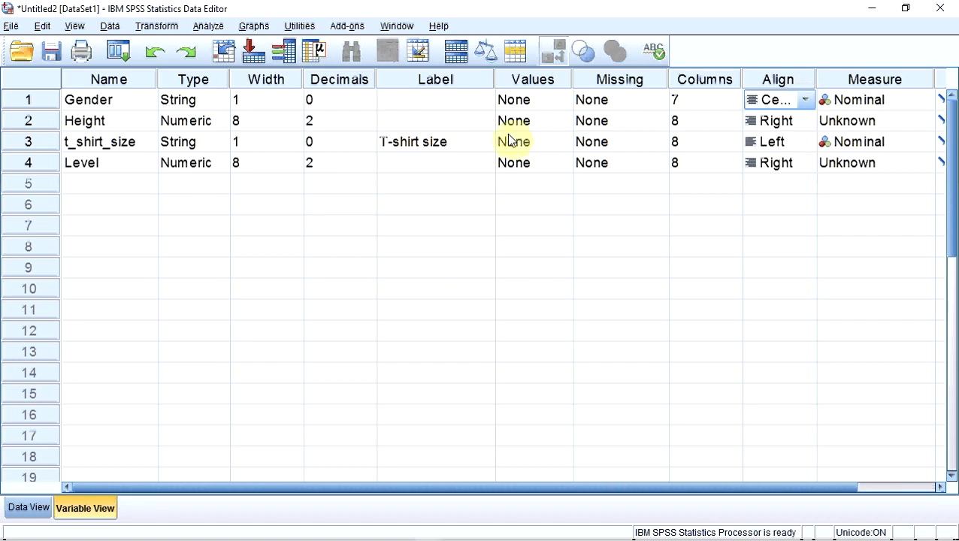
- Set the Height variable to 0 decimals and its measurement level to Scale
left_click(368, 126)
left_click(370, 127)
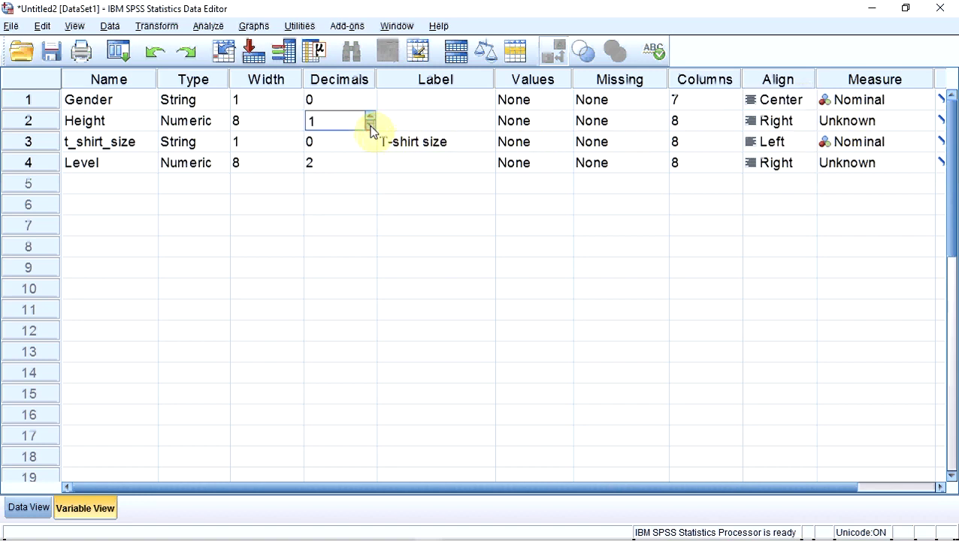
left_click(370, 127)
left_click(926, 128)
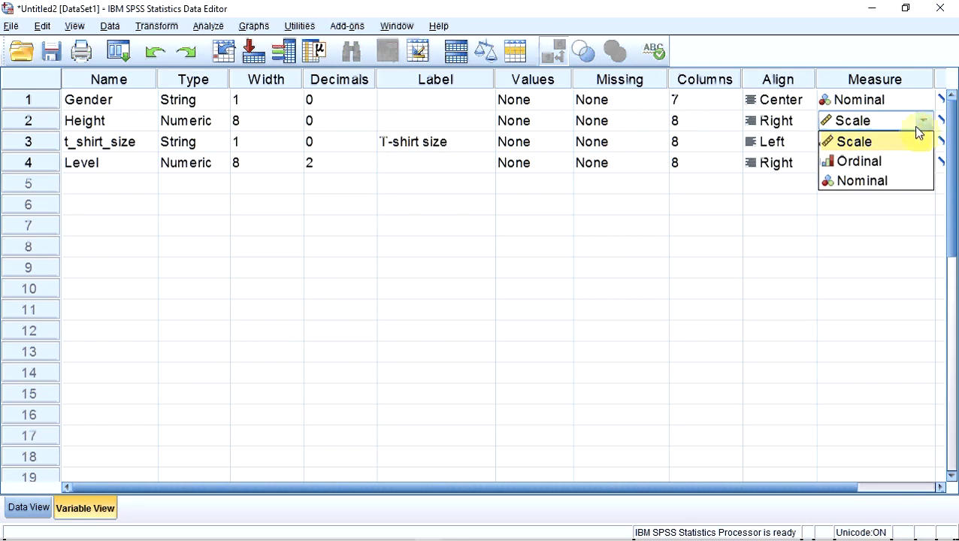
left_click(900, 143)
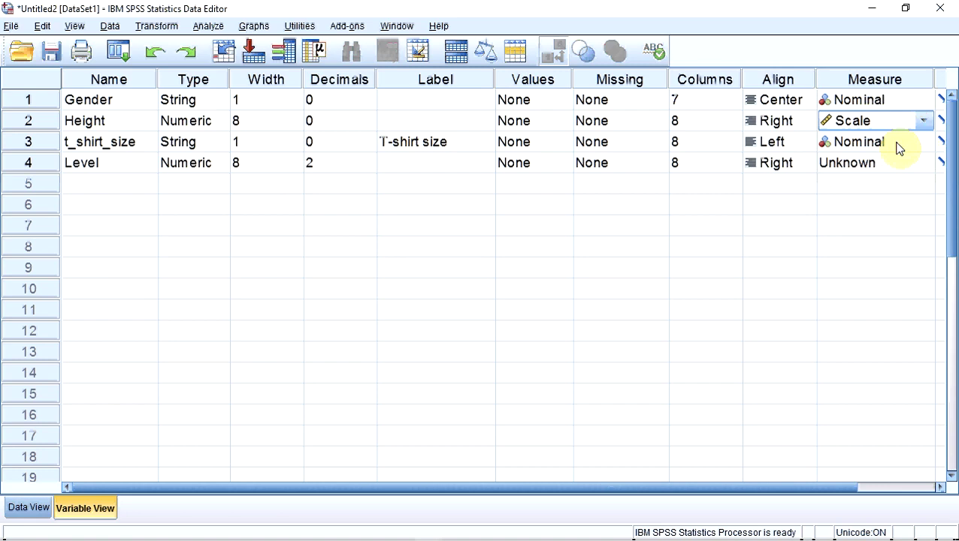
- Set the t_shirt_size variable's alignment to Center and its measurement level to Ordinal
left_click(806, 142)
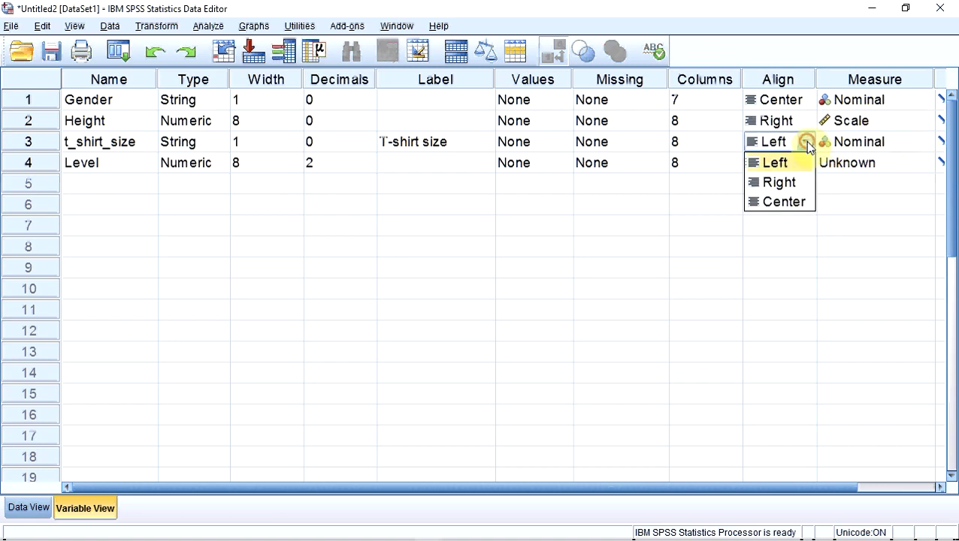
left_click(805, 203)
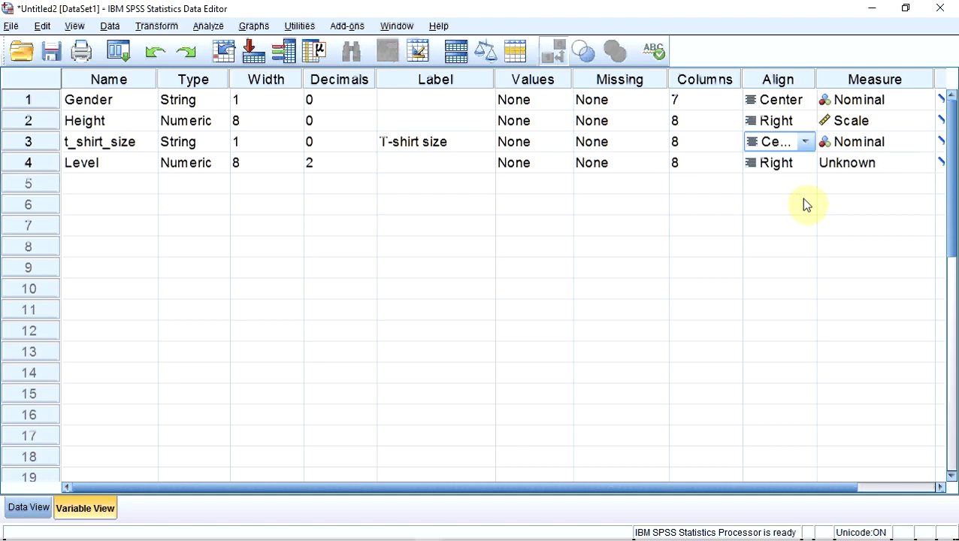
left_click(917, 142)
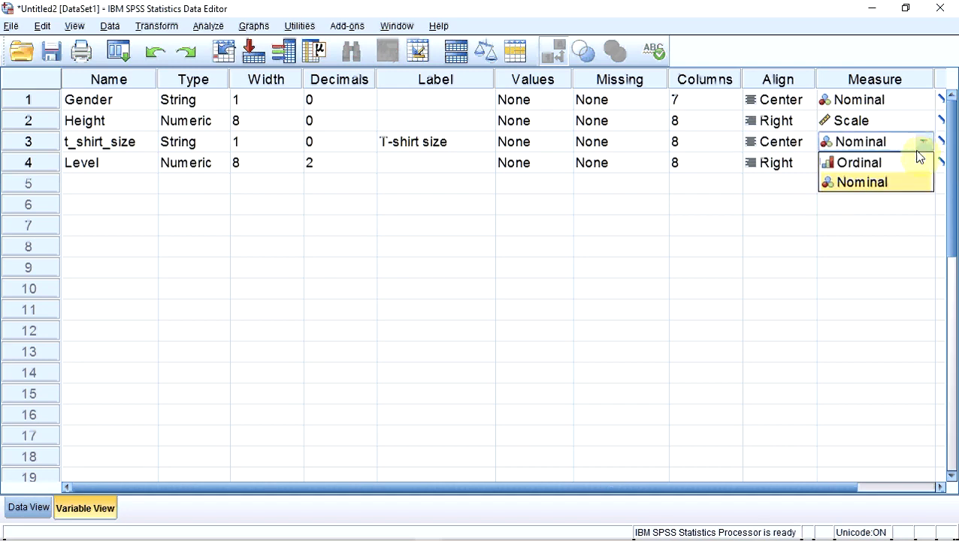
left_click(914, 164)
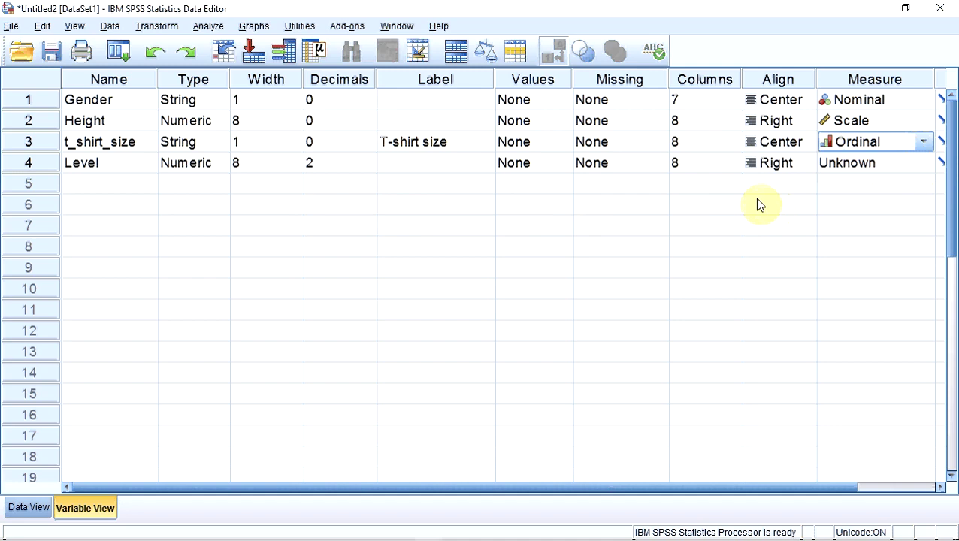
- Set the Level variable's decimals to 0
left_click(371, 168)
left_click(371, 167)
left_click(371, 168)
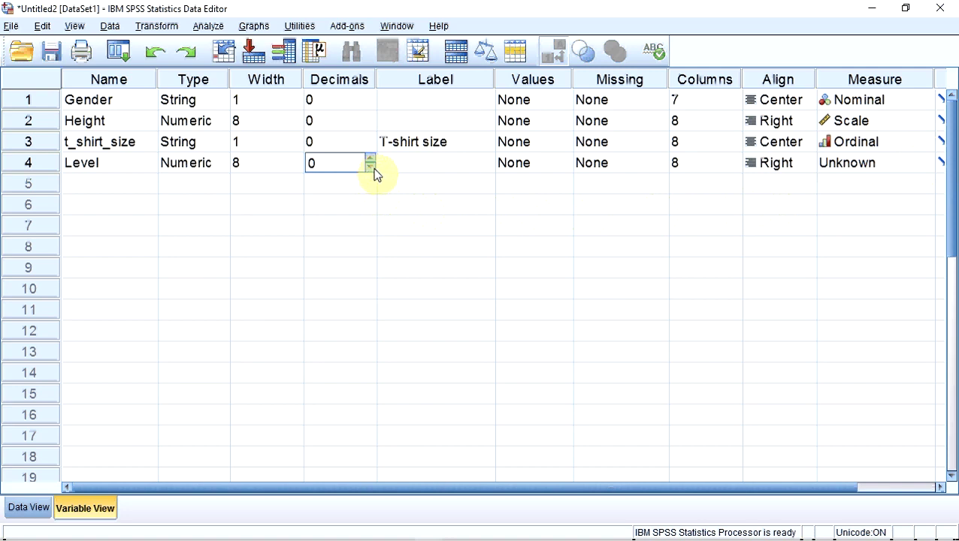
- Add a value label to the Level variable that assigns "Level 4" to value 1
left_click(562, 165)
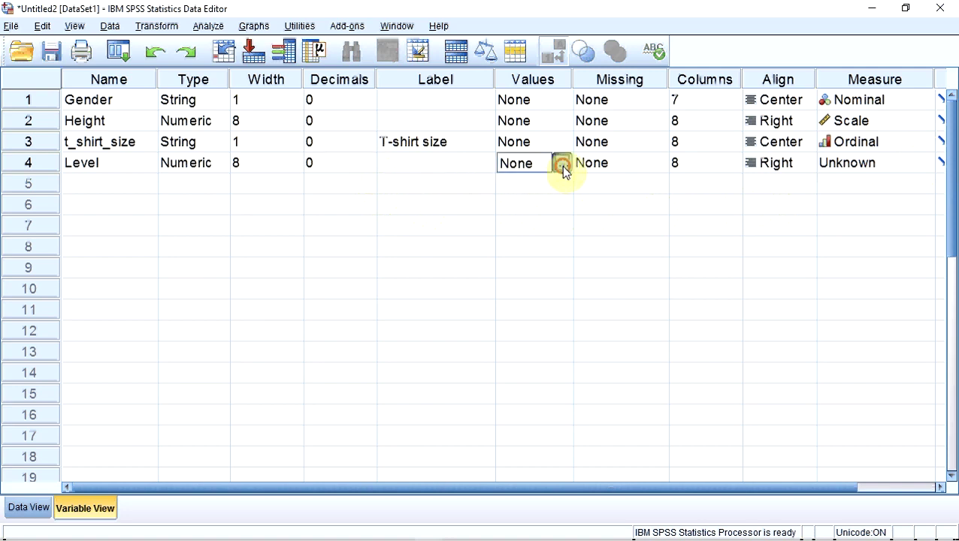
left_click(563, 165)
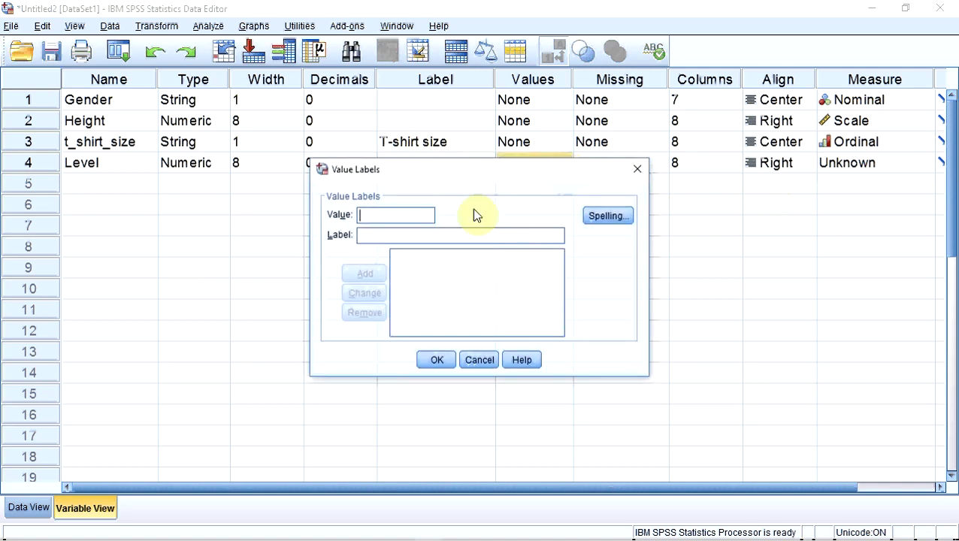
type("1")
left_click(463, 235)
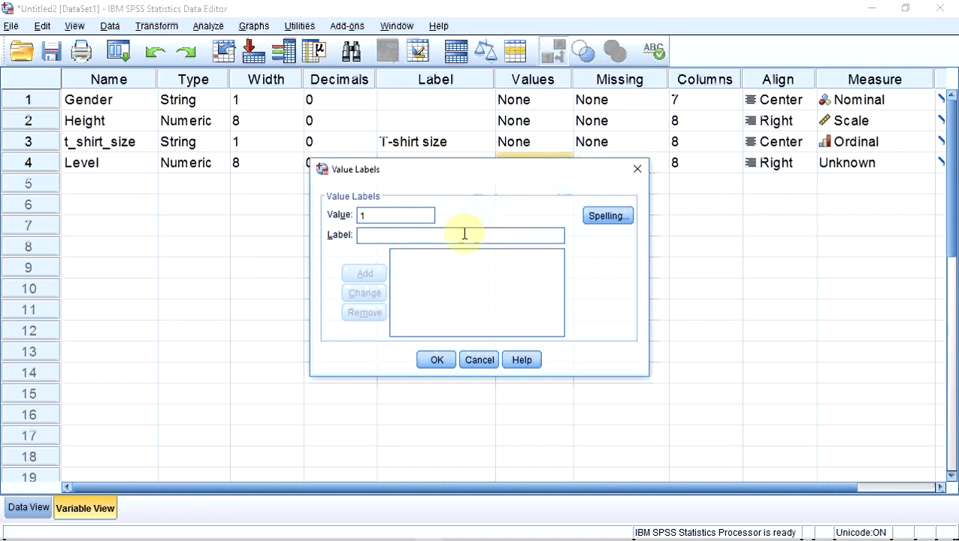
type("Level 4")
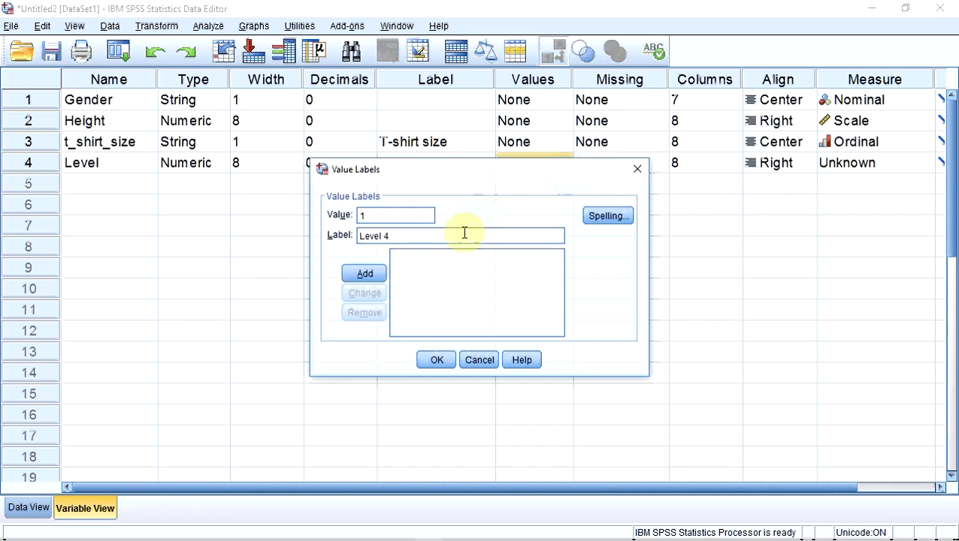
left_click(372, 272)
- Add value labels to the Level variable that assign "Level 5" to value 2 and "Level 6" to value 3
type("2")
left_click(380, 234)
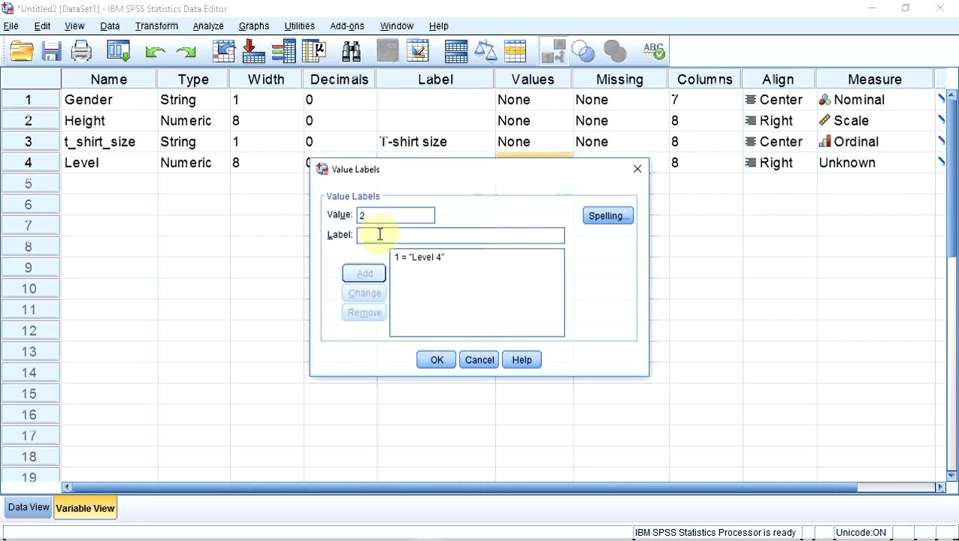
type("Level 5")
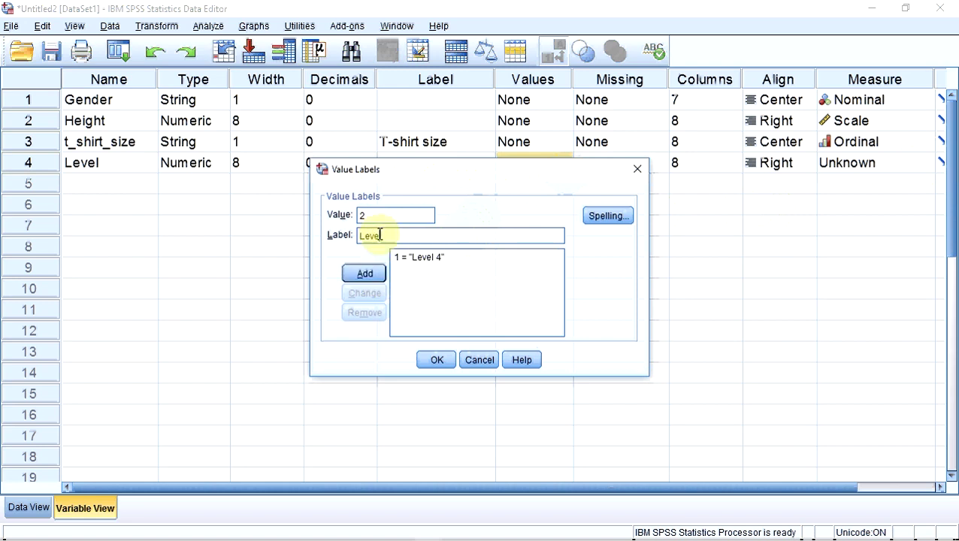
left_click(364, 272)
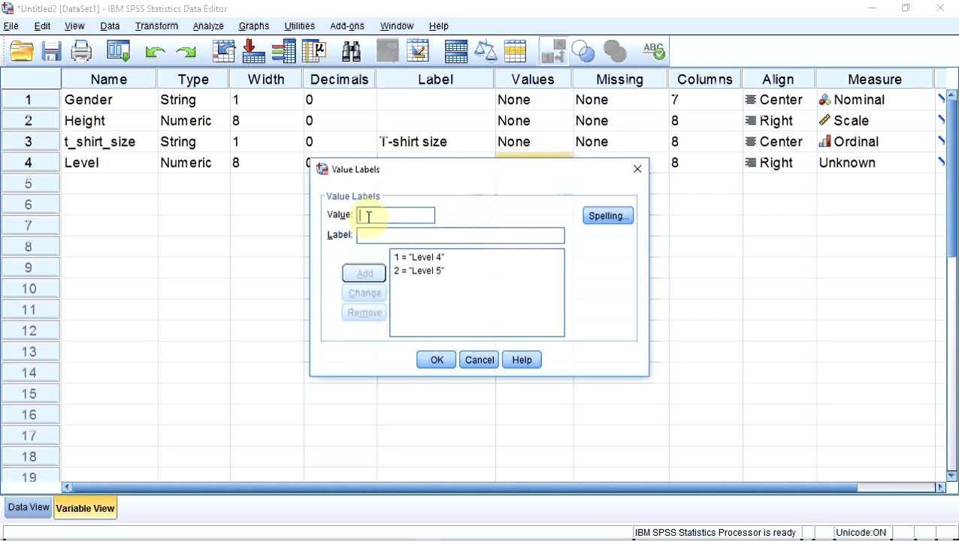
type("3")
left_click(367, 235)
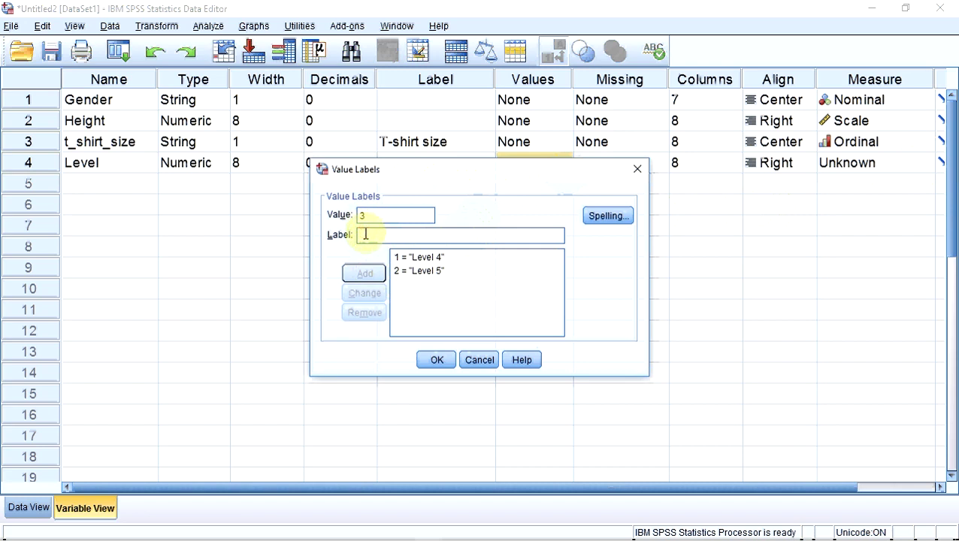
type("Level 6")
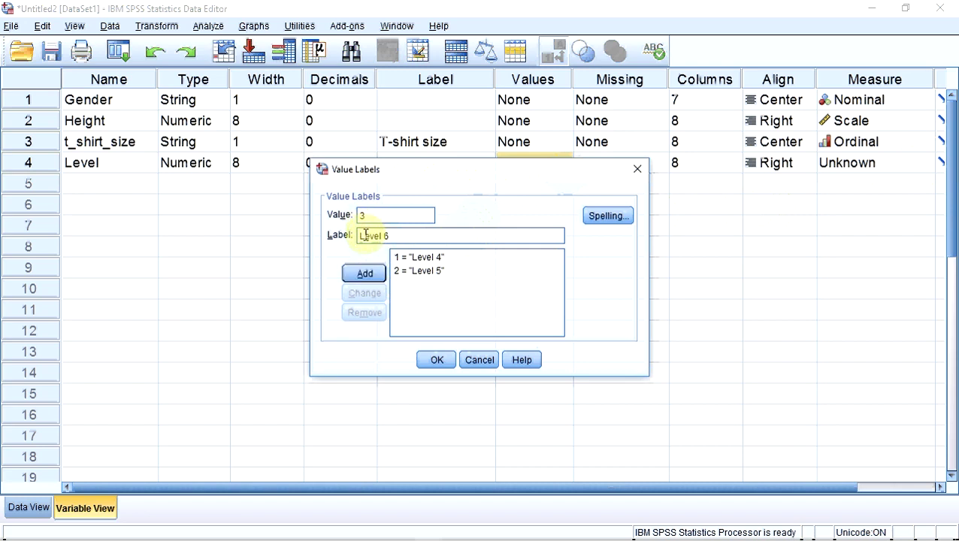
left_click(366, 274)
left_click(433, 360)
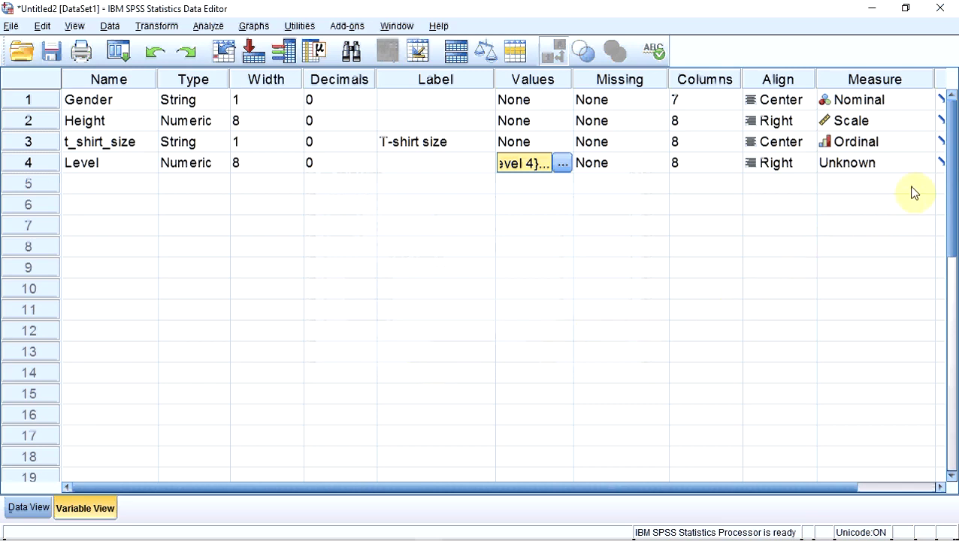
- Set the Level variable's measurement level to Ordinal
left_click(925, 165)
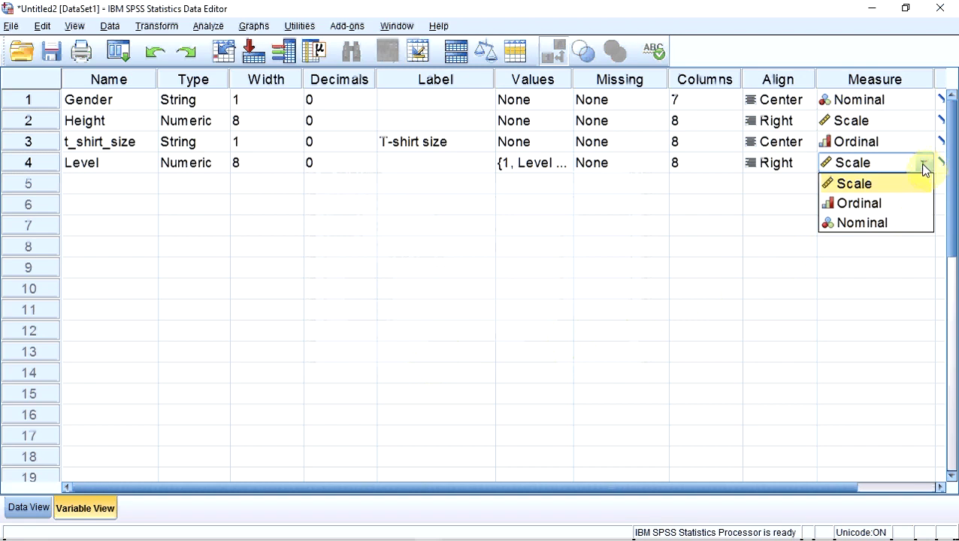
left_click(914, 205)
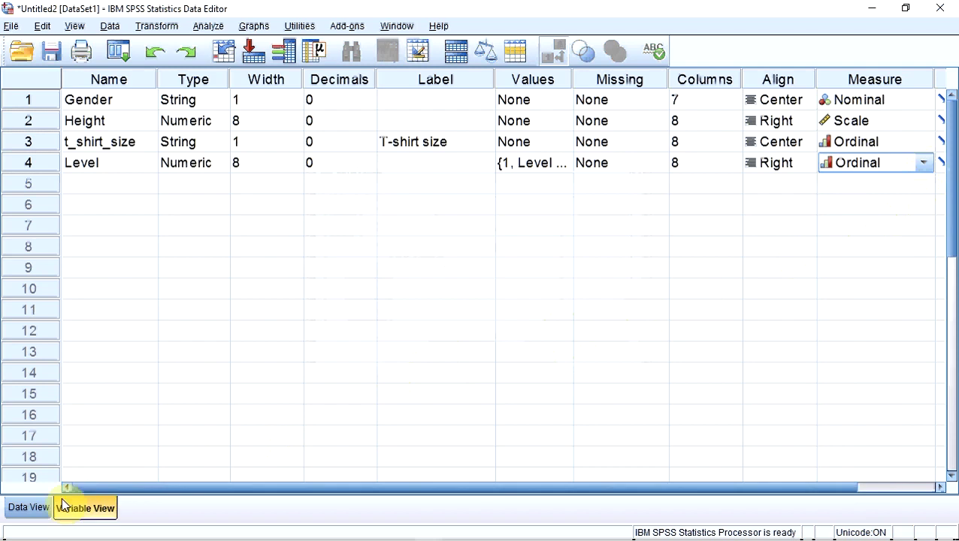
- Display value labels instead of numeric codes for the case data, switching them off and back on once
left_click(34, 509)
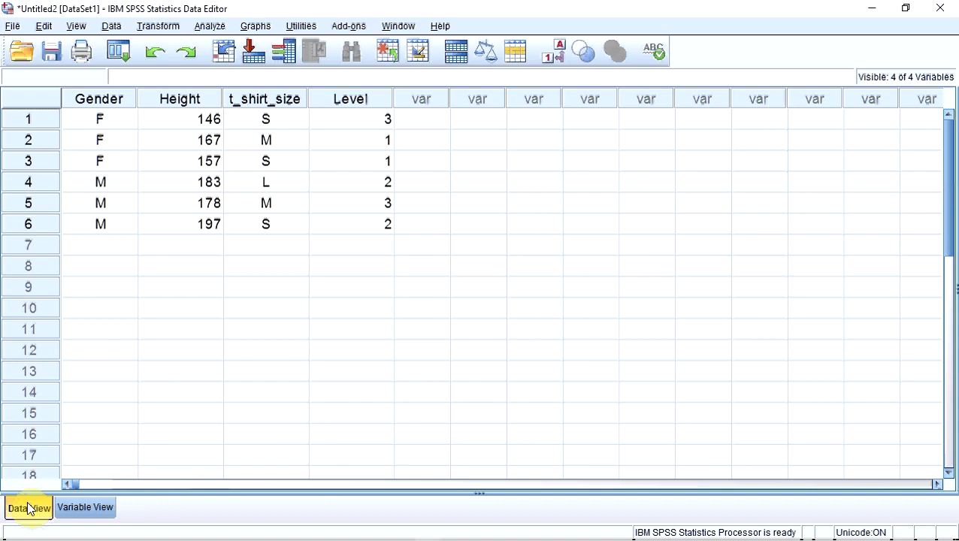
left_click(78, 27)
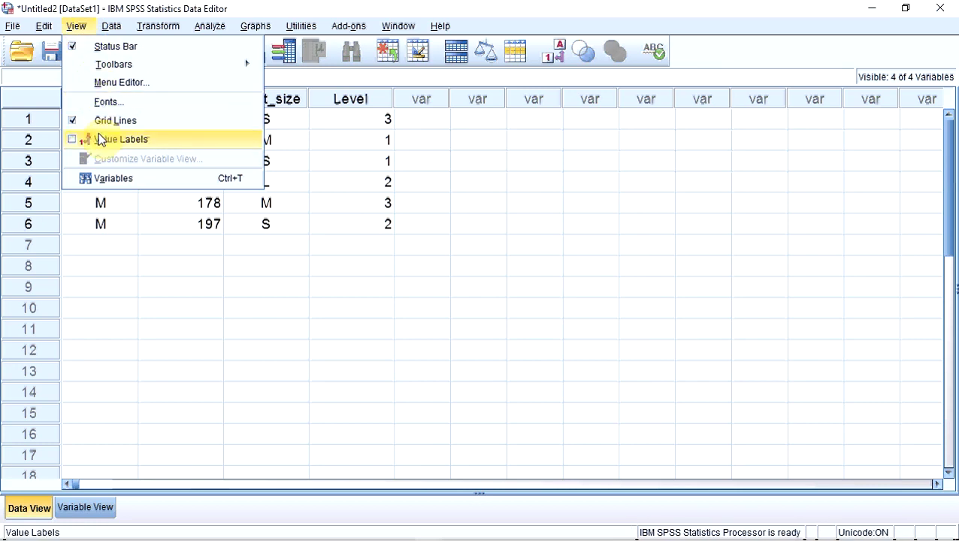
left_click(103, 140)
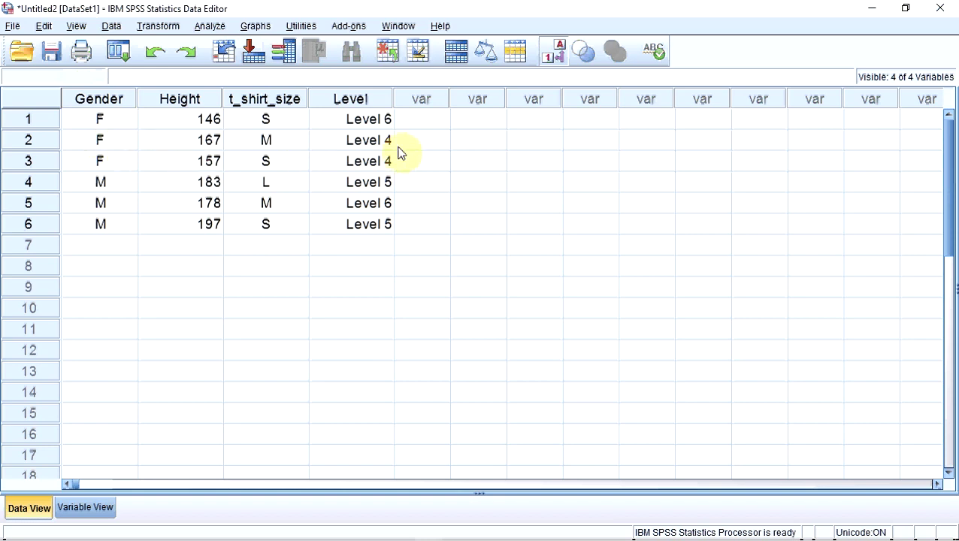
left_click(558, 54)
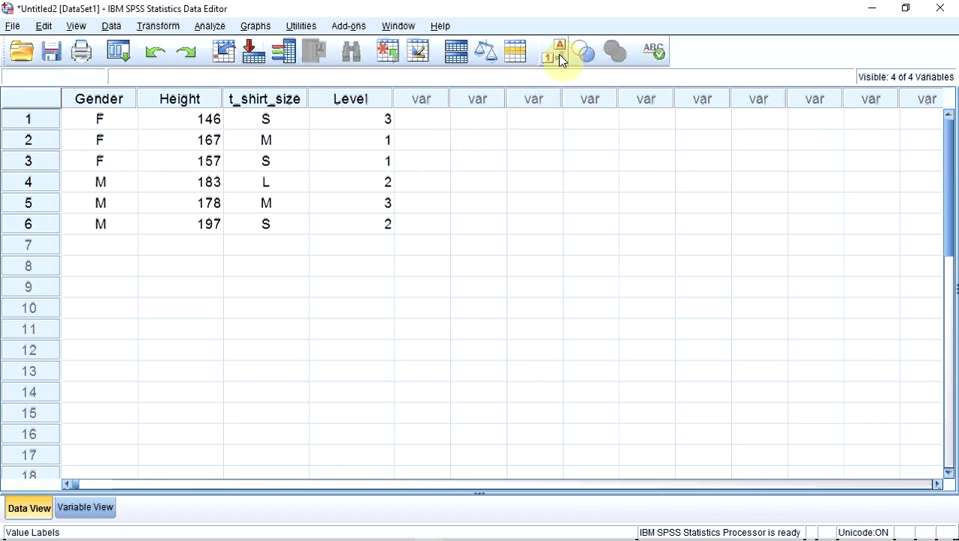
left_click(558, 54)
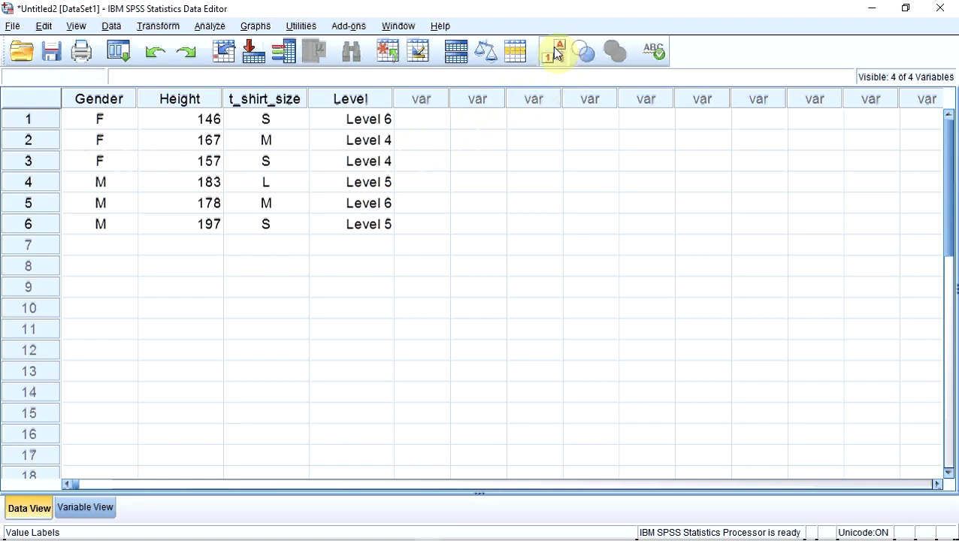
- Save the dataset to USB Drive (G:) as "test data" in SPSS Statistics (*.sav) format
left_click(13, 27)
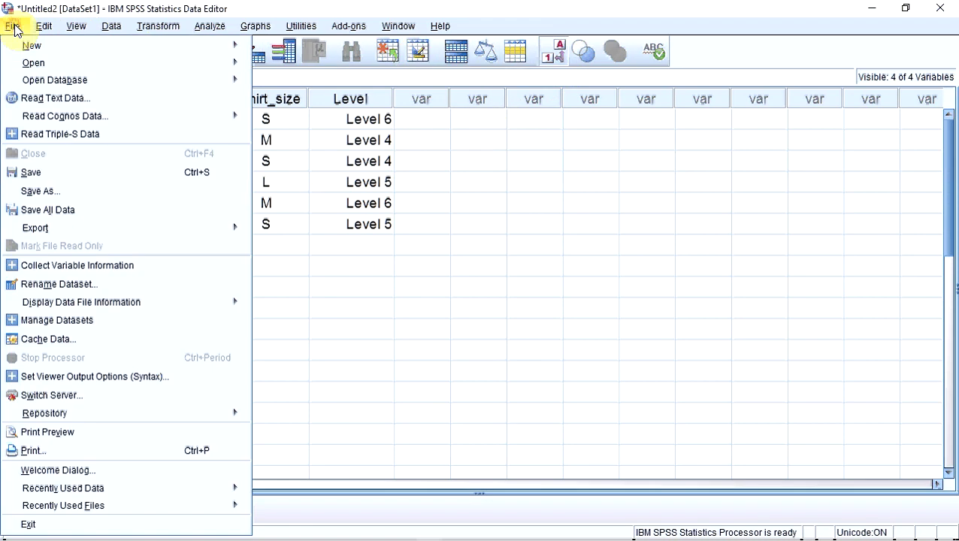
left_click(21, 178)
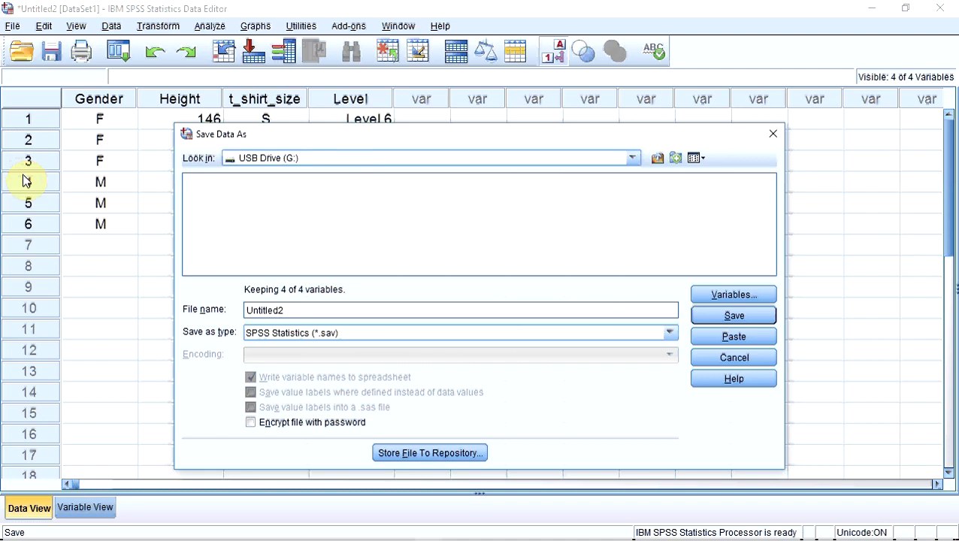
double_click(268, 311)
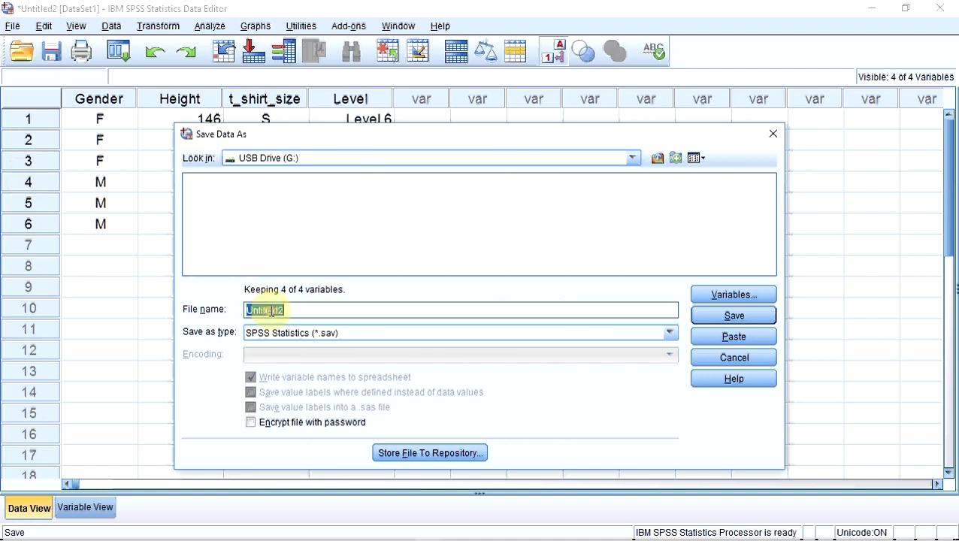
type("test data")
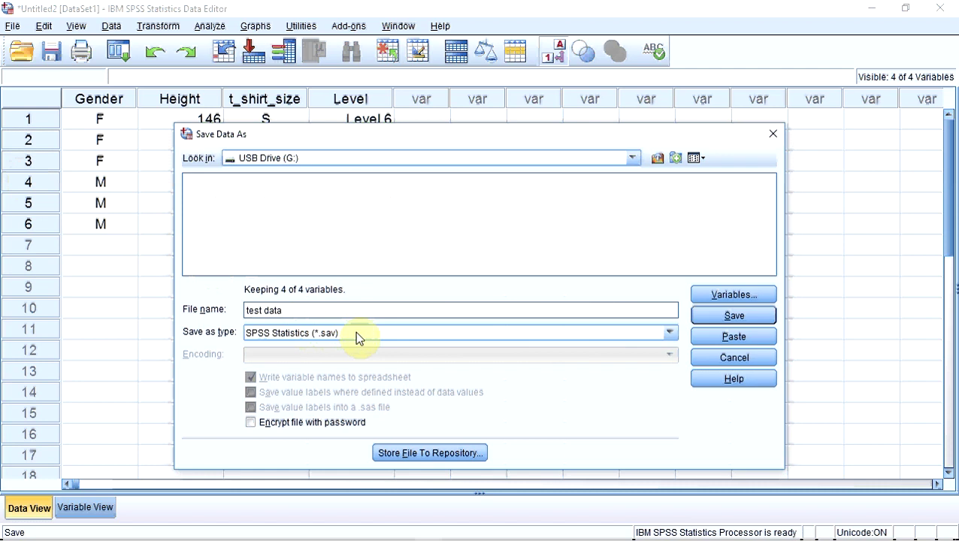
left_click(669, 333)
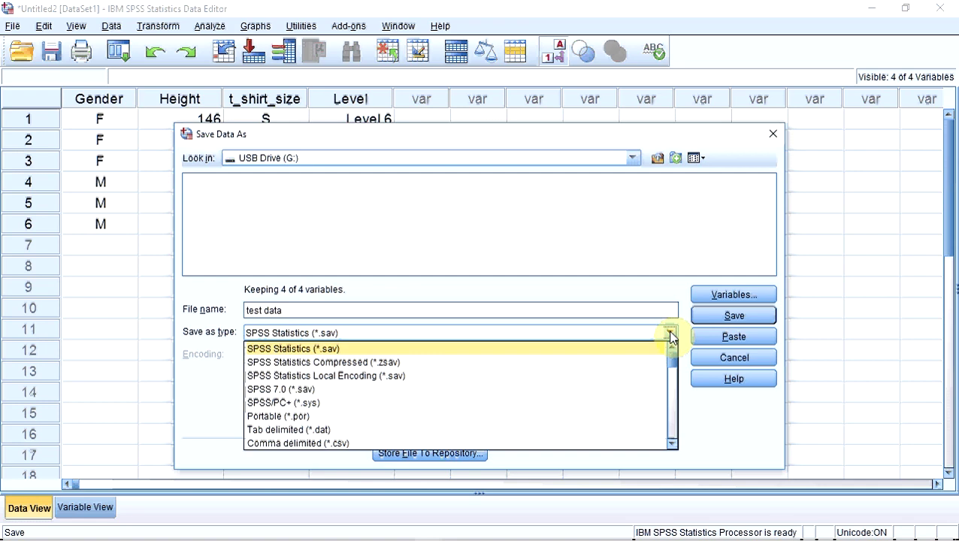
left_click(670, 336)
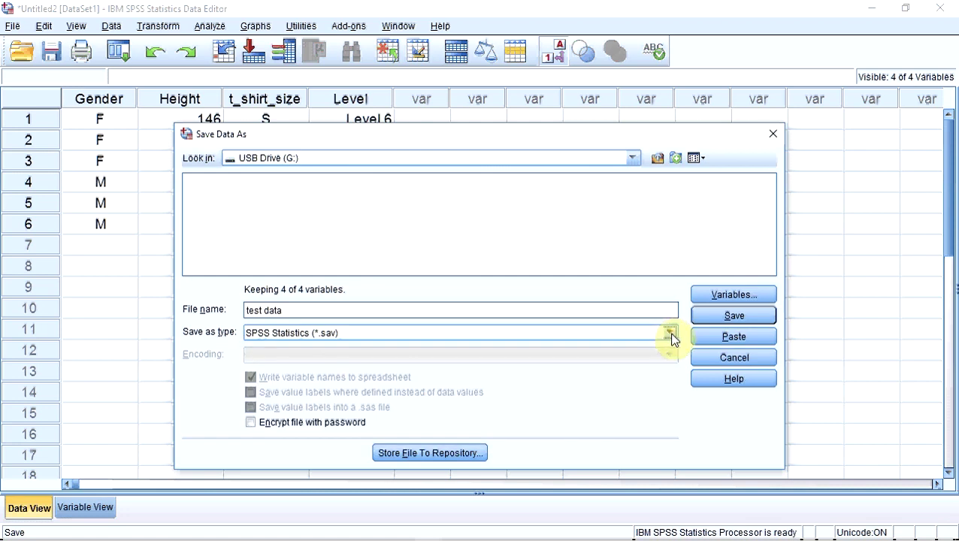
left_click(714, 316)
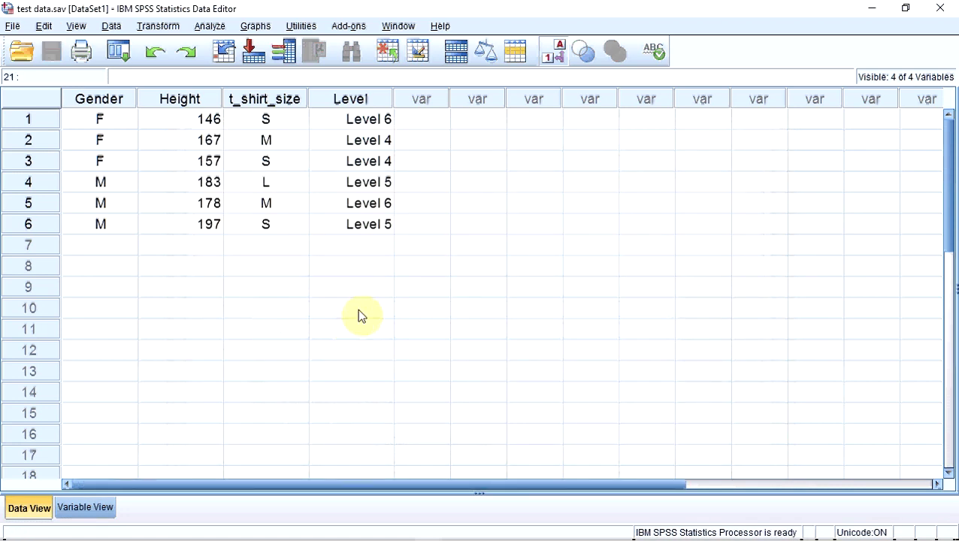
left_click(112, 29)
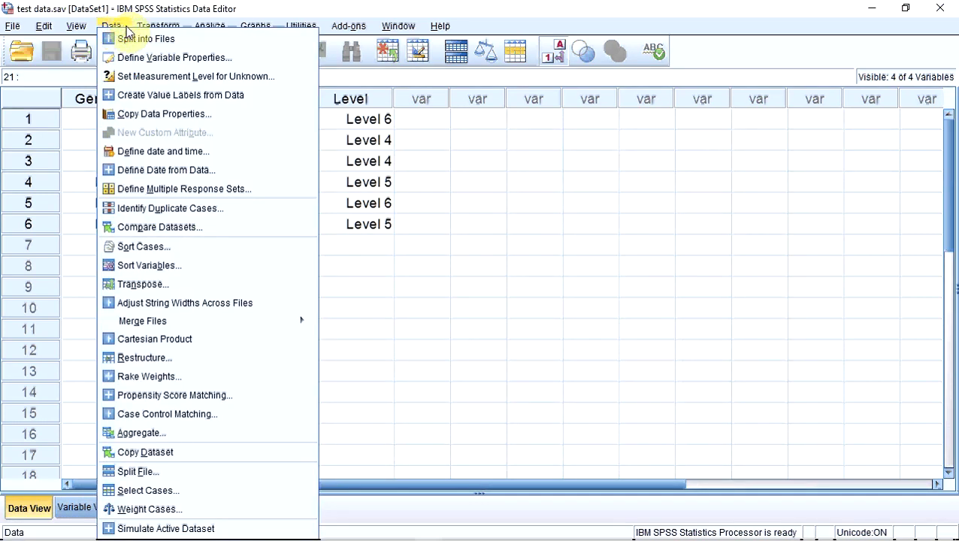
mouse_move(148, 30)
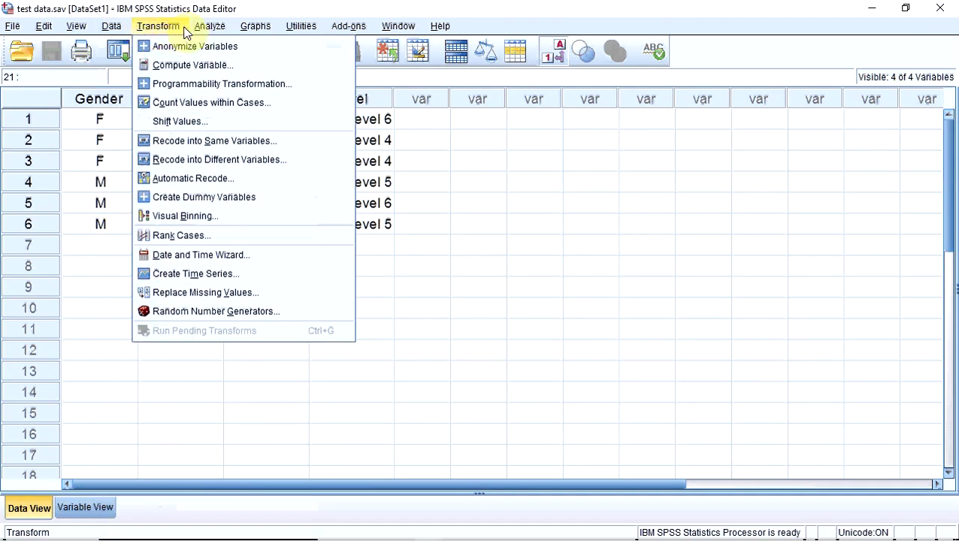
mouse_move(205, 27)
mouse_move(246, 32)
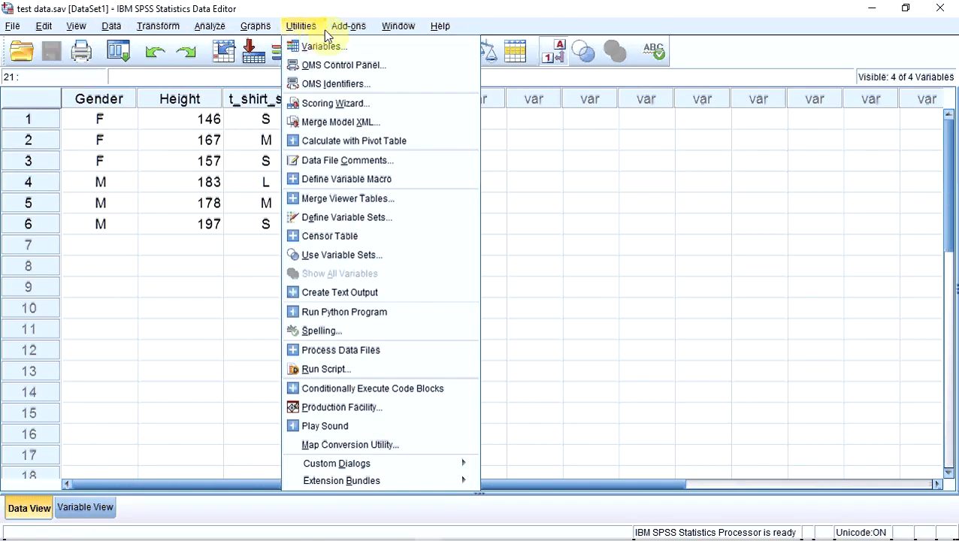
mouse_move(344, 35)
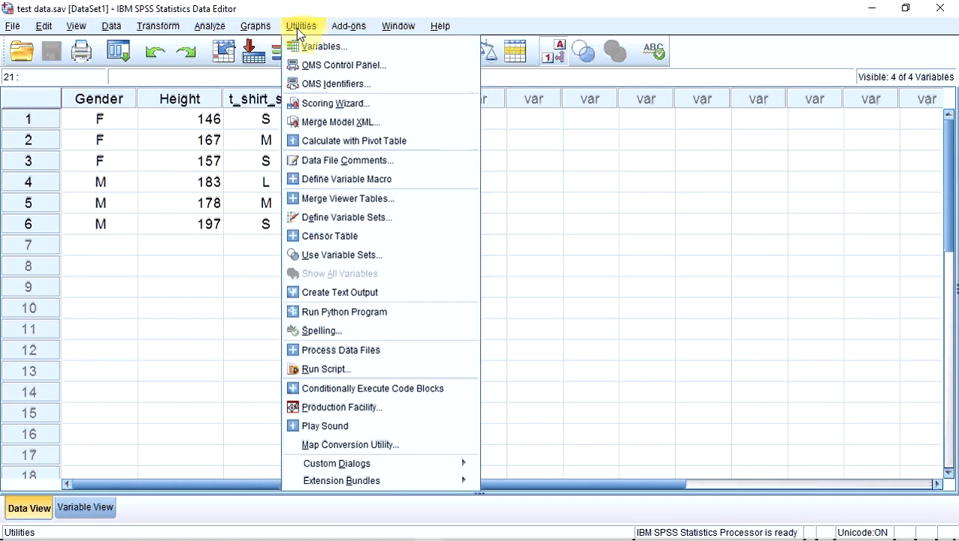